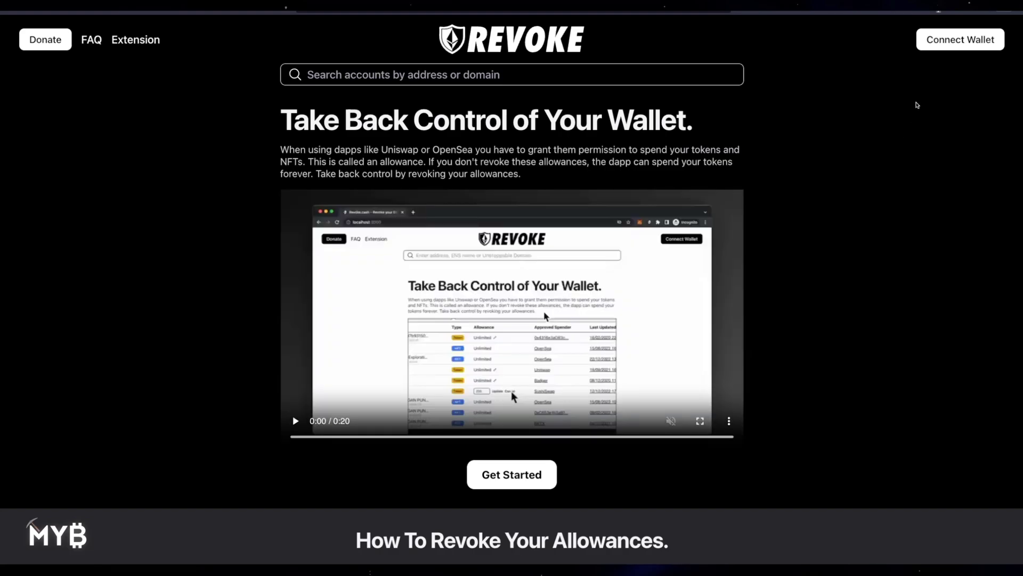
Step: Connect the Brave wallet, showing 0.072 ETH and no allowances on Ethereum
{"action": "left_click", "coordinate": [949, 47]}
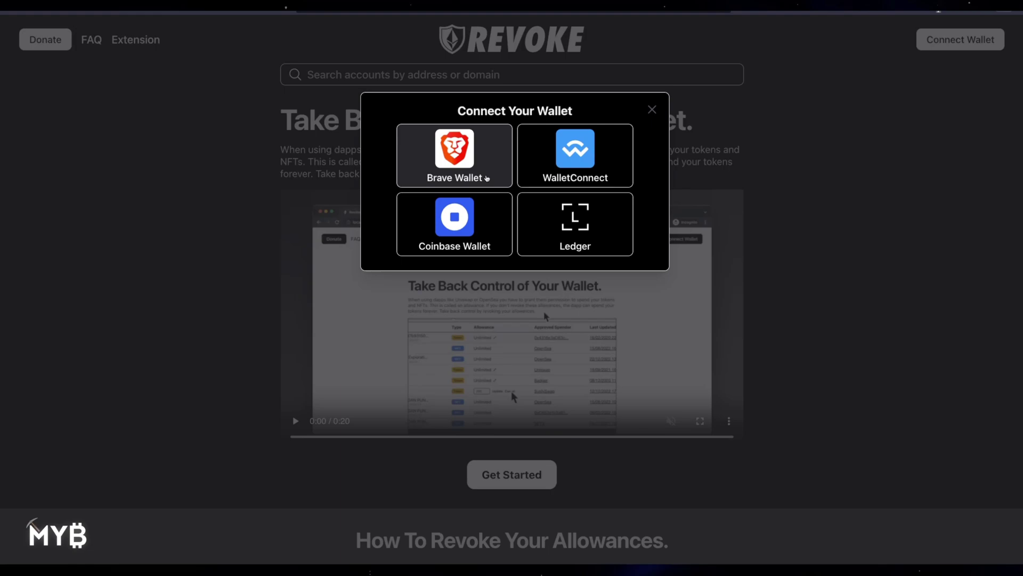
{"action": "left_click", "coordinate": [486, 178]}
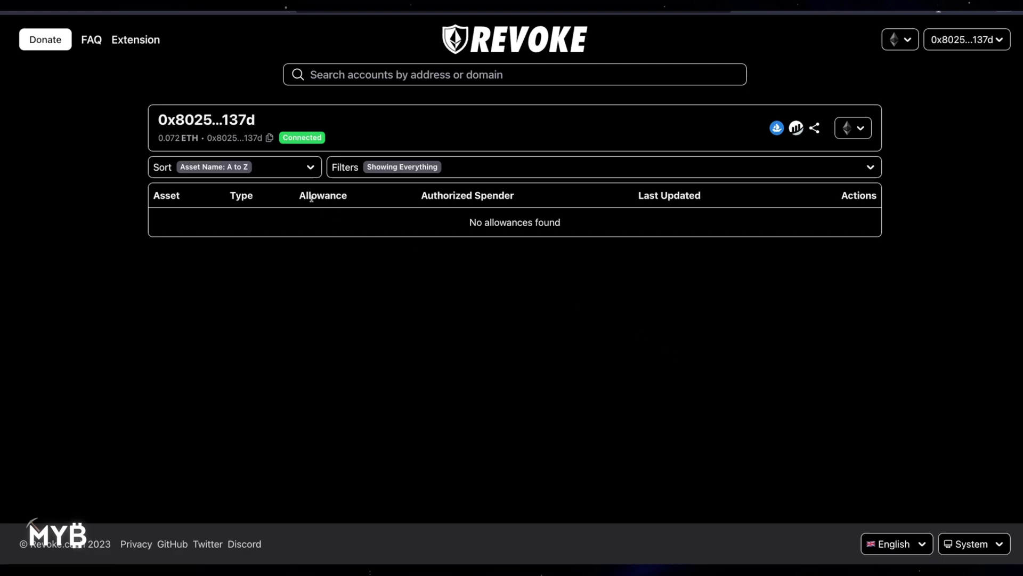
Step: Switch the allowance list to Binance Smart Chain, revealing an Unlimited MATIC allowance
{"action": "left_click_drag", "start_coordinate": [158, 121], "coordinate": [283, 150]}
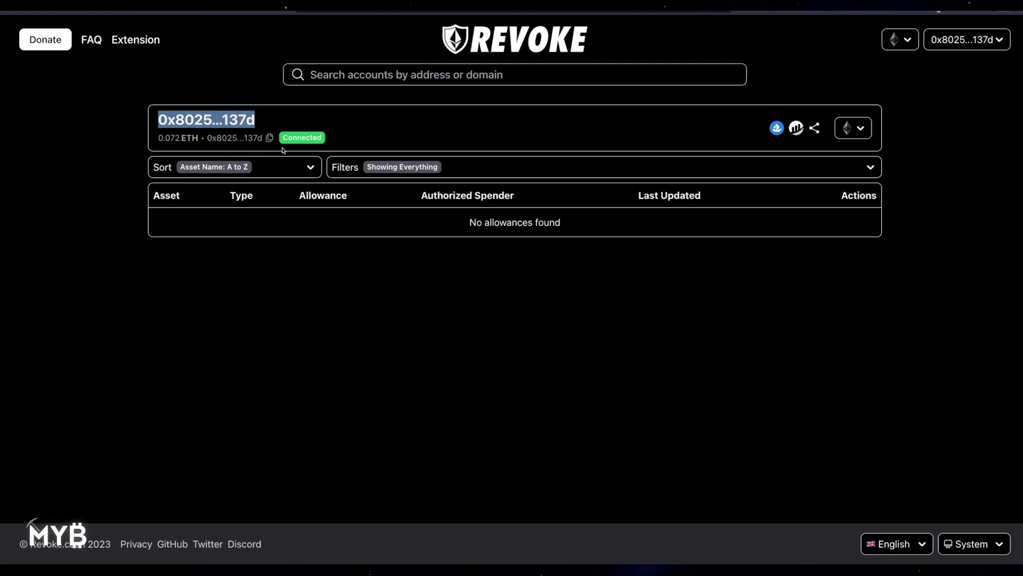
{"action": "left_click", "coordinate": [860, 131]}
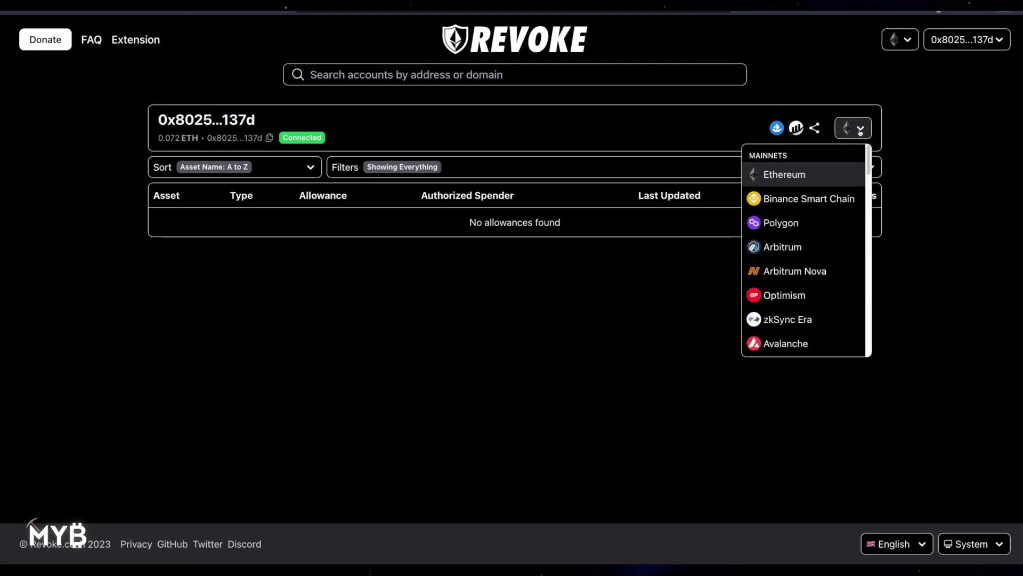
{"action": "left_click", "coordinate": [801, 208]}
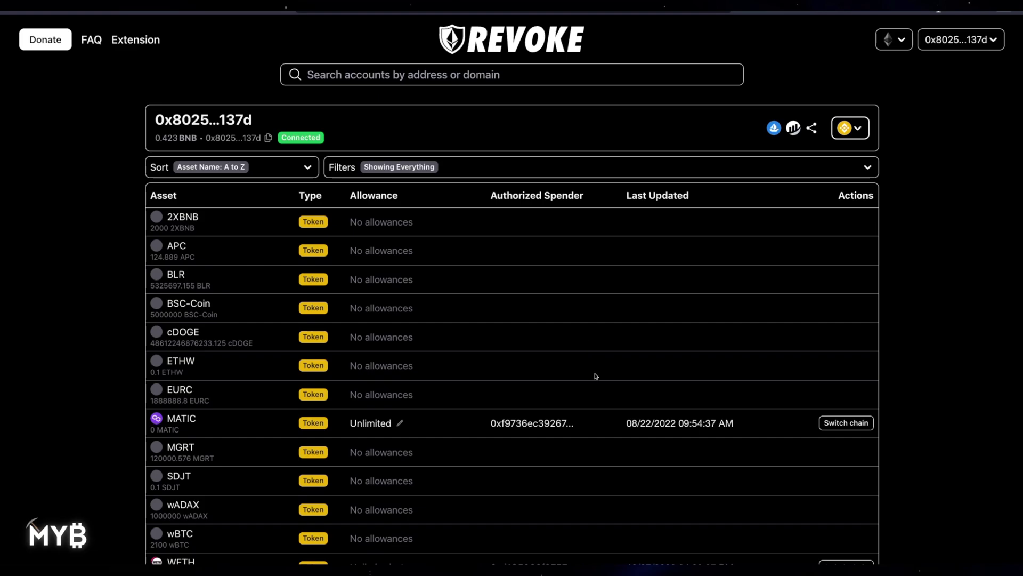
Step: Scroll the Binance Smart Chain token table, finding an Unlimited WETH allowance further down
{"action": "left_click_drag", "start_coordinate": [351, 225], "coordinate": [423, 224]}
{"action": "scroll", "coordinate": [482, 299], "scroll_direction": "down", "scroll_amount": 3}
{"action": "left_click", "coordinate": [261, 338]}
{"action": "scroll", "coordinate": [261, 338], "scroll_direction": "up", "scroll_amount": 3}
{"action": "scroll", "coordinate": [426, 394], "scroll_direction": "down", "scroll_amount": 1}
{"action": "scroll", "coordinate": [410, 396], "scroll_direction": "down", "scroll_amount": 1}
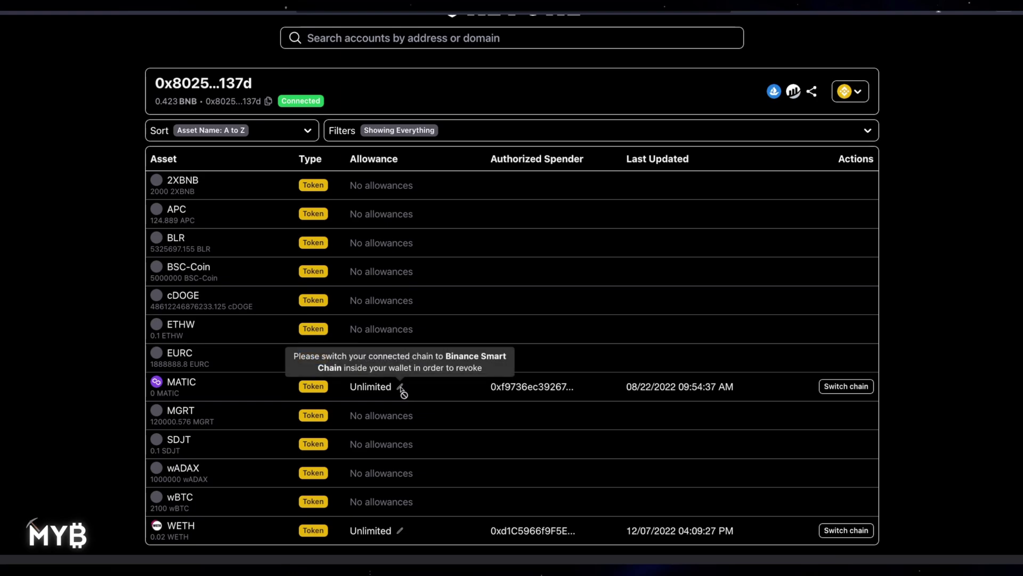
{"action": "scroll", "coordinate": [247, 458], "scroll_direction": "down", "scroll_amount": 2}
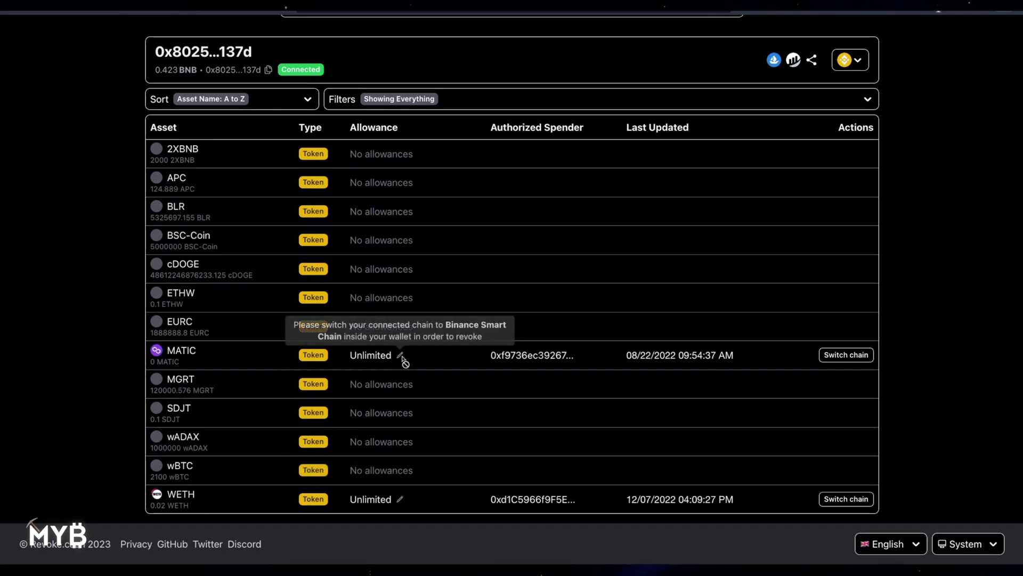
{"action": "scroll", "coordinate": [403, 362], "scroll_direction": "up", "scroll_amount": 2}
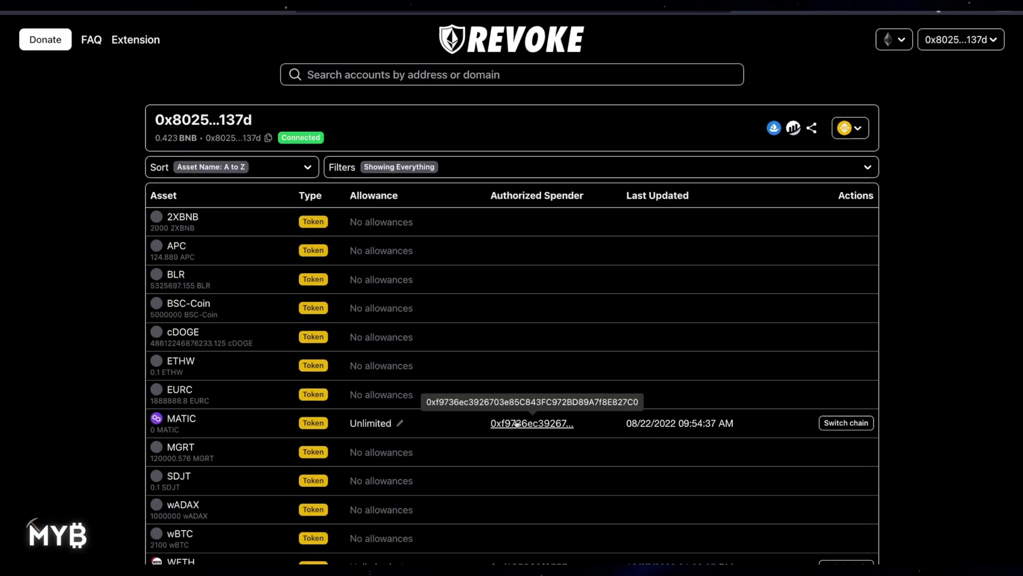
Step: Switch the connected wallet's network to Binance Smart Chain and reload its allowances
{"action": "left_click", "coordinate": [850, 128]}
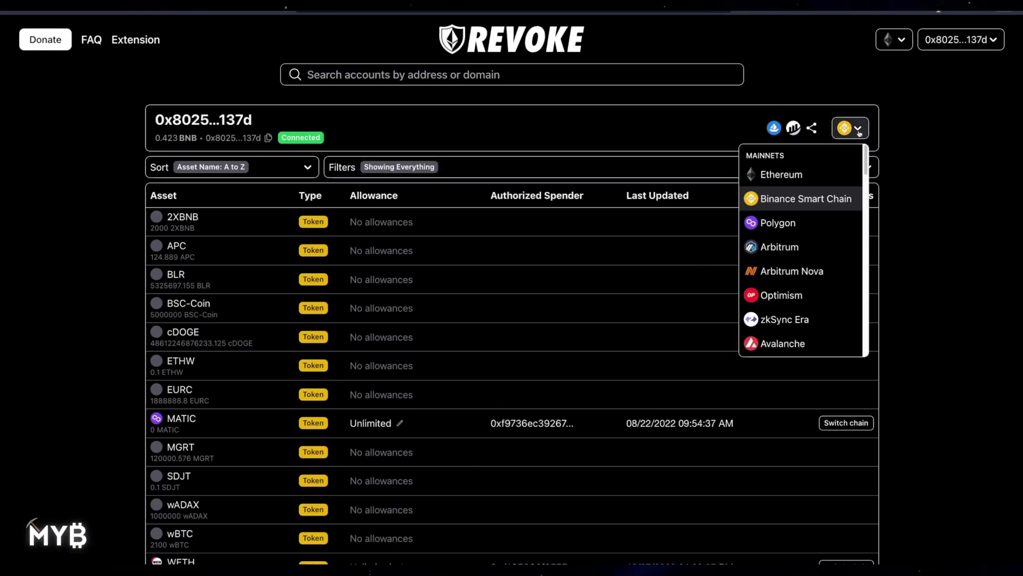
{"action": "left_click", "coordinate": [782, 174]}
{"action": "left_click", "coordinate": [946, 113]}
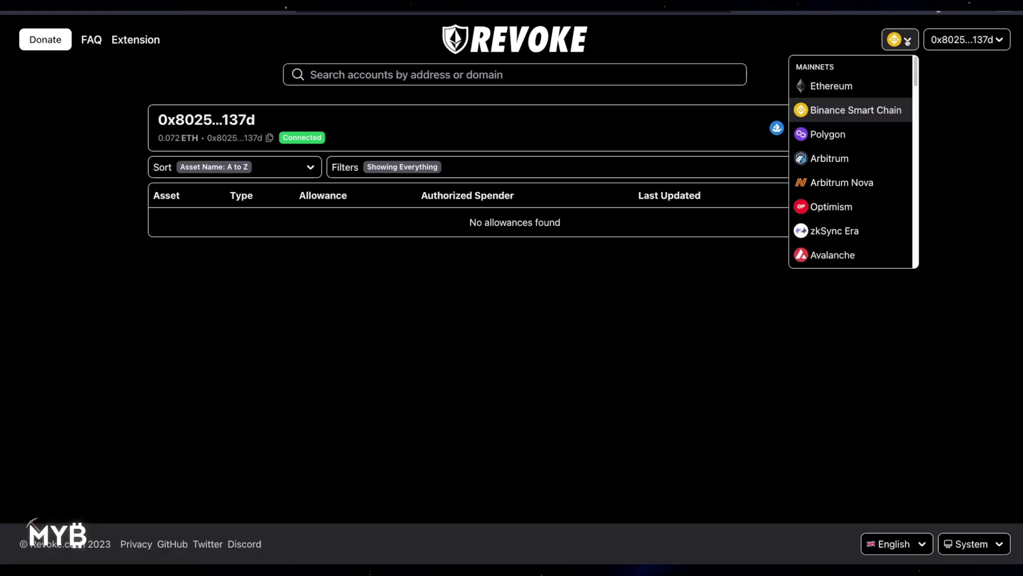
{"action": "left_click", "coordinate": [944, 110]}
{"action": "left_click", "coordinate": [865, 132]}
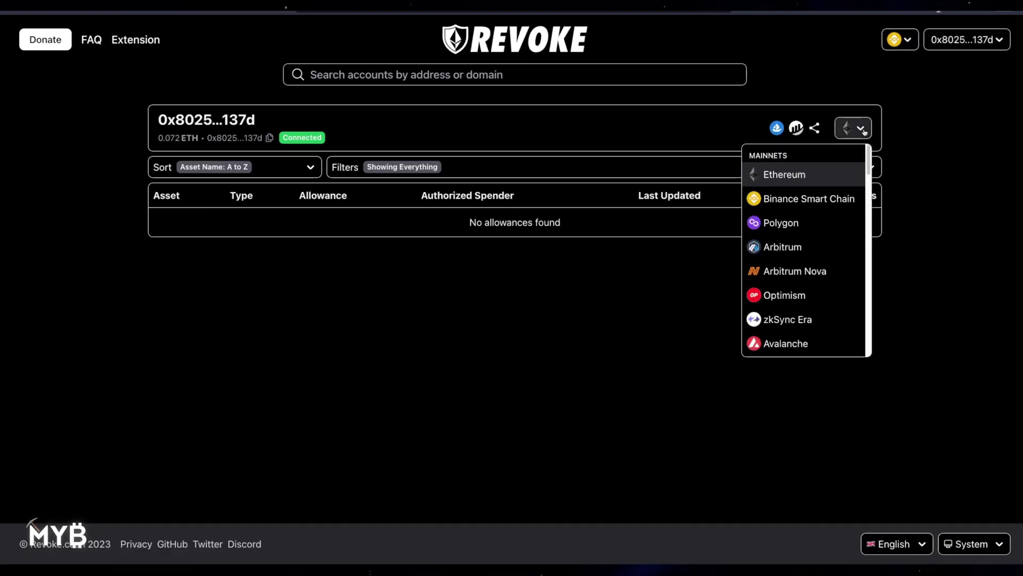
{"action": "left_click", "coordinate": [807, 198]}
Step: Set the MATIC allowance amount to 0 and apply the update
{"action": "scroll", "coordinate": [408, 496], "scroll_direction": "down", "scroll_amount": 2}
{"action": "left_click", "coordinate": [400, 355]}
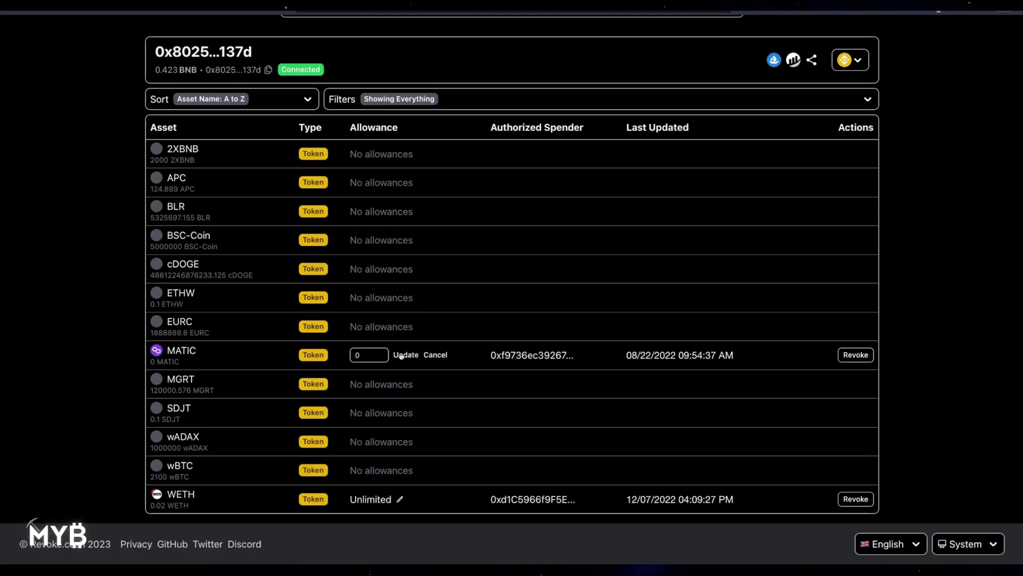
{"action": "left_click", "coordinate": [366, 357]}
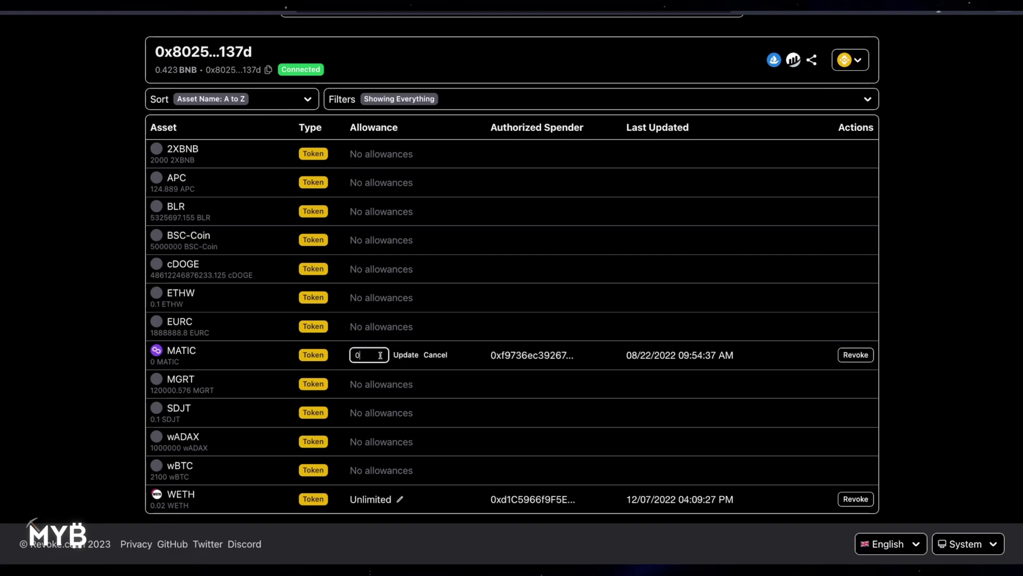
{"action": "left_click", "coordinate": [403, 356]}
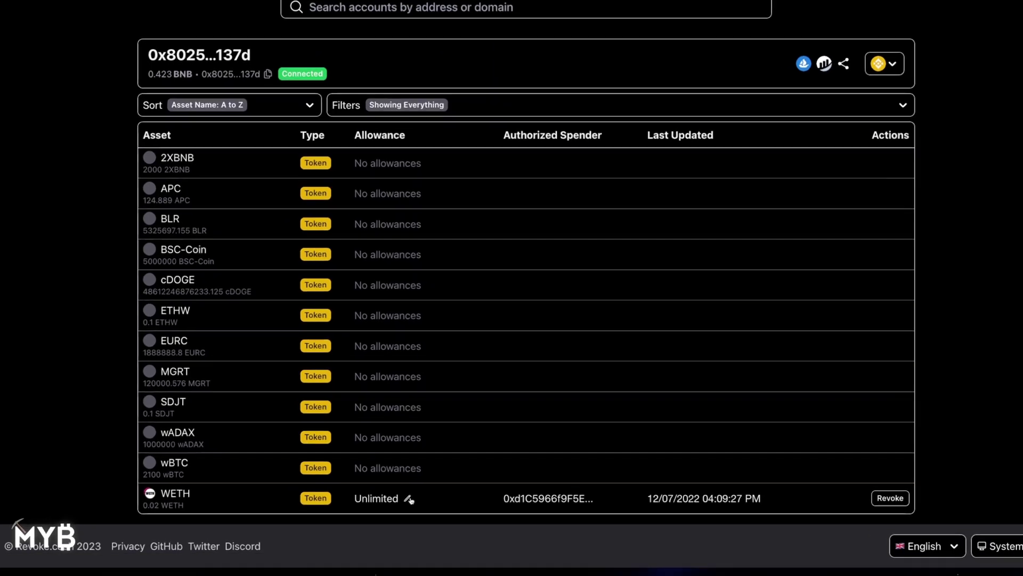
Step: Revoke the Unlimited WETH allowance on Binance Smart Chain so it shows No allowances
{"action": "left_click", "coordinate": [409, 498]}
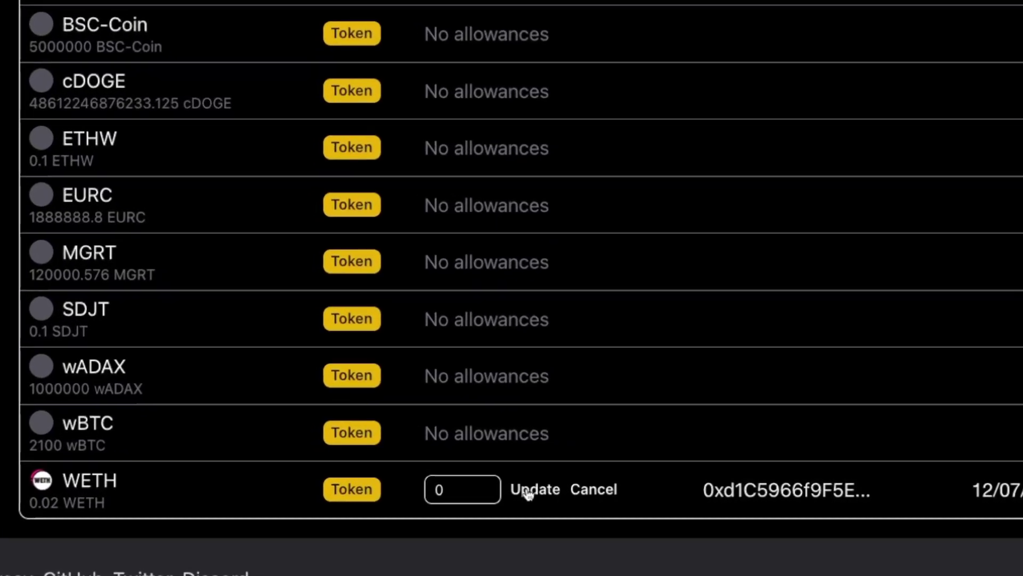
{"action": "left_click", "coordinate": [613, 491]}
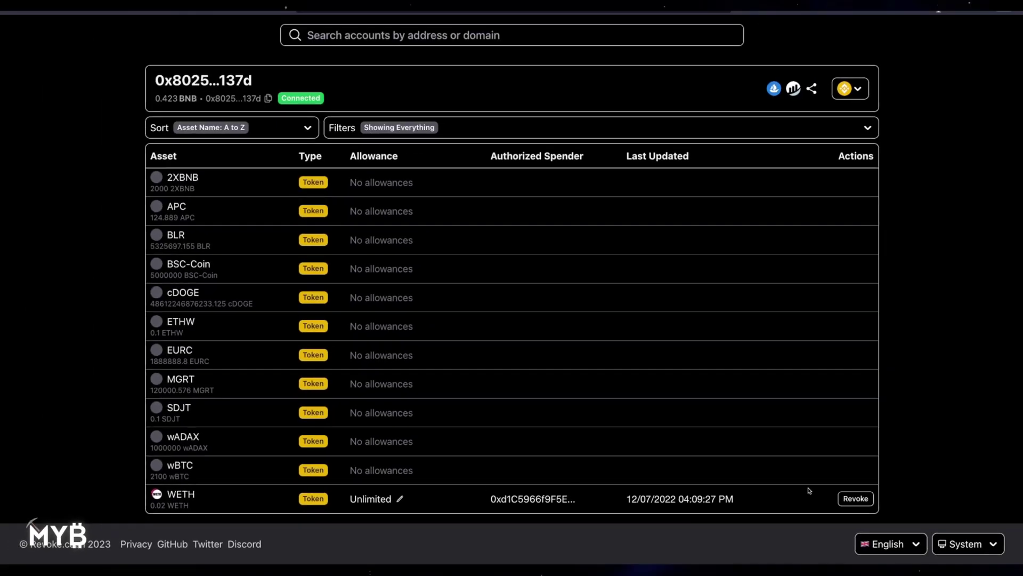
{"action": "left_click", "coordinate": [923, 499]}
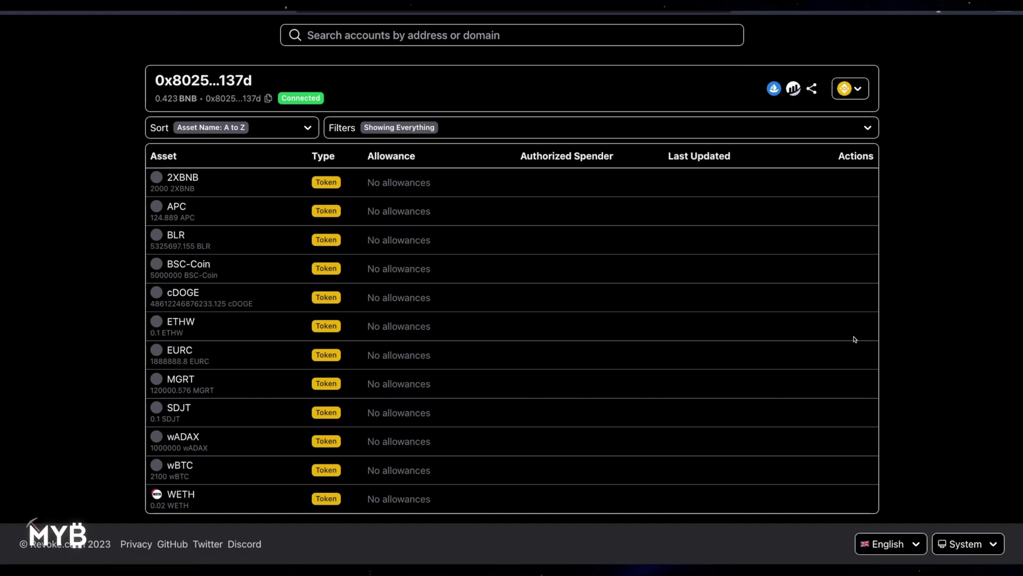
{"action": "scroll", "coordinate": [893, 304], "scroll_direction": "up", "scroll_amount": 2}
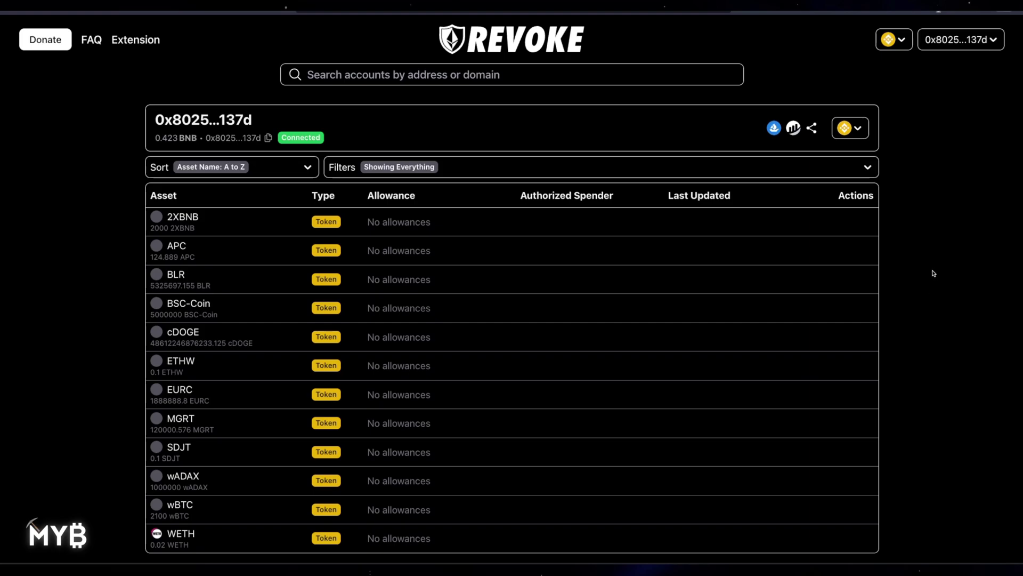
Step: Check Polygon's allowances, then switch the wallet to Arbitrum and check Arbitrum
{"action": "left_click", "coordinate": [857, 130]}
{"action": "left_click", "coordinate": [779, 223]}
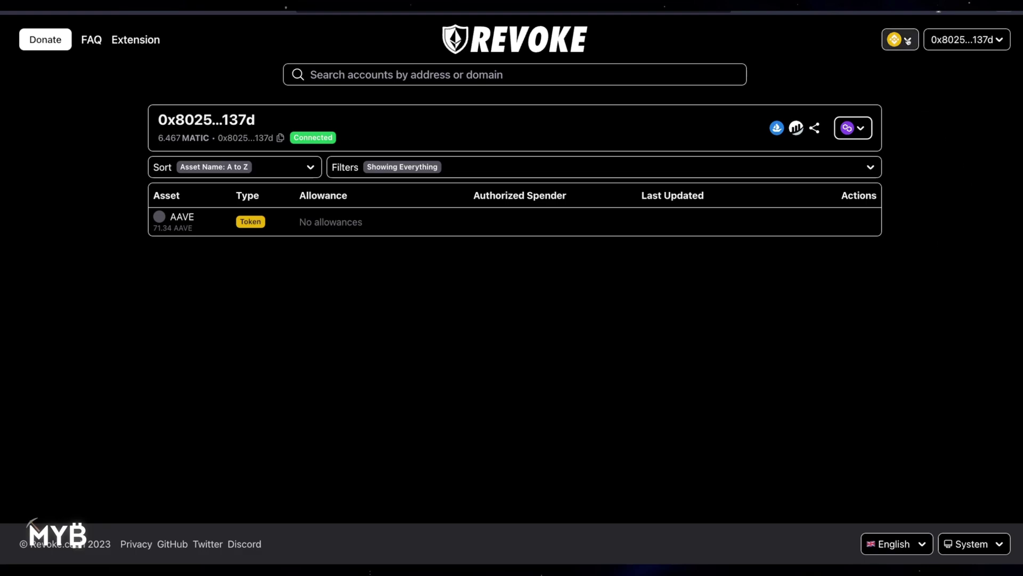
{"action": "left_click", "coordinate": [908, 41]}
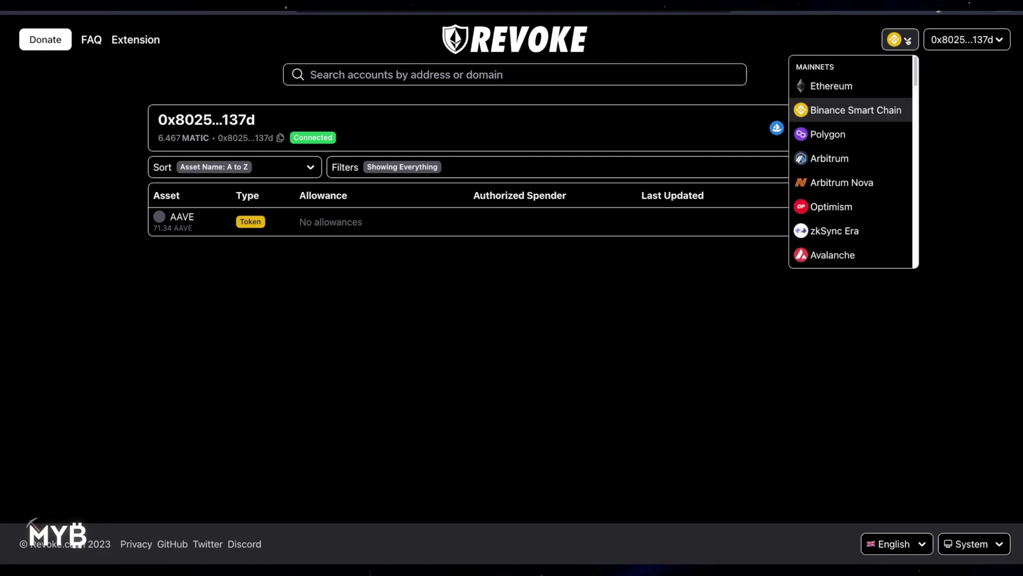
{"action": "left_click", "coordinate": [842, 166]}
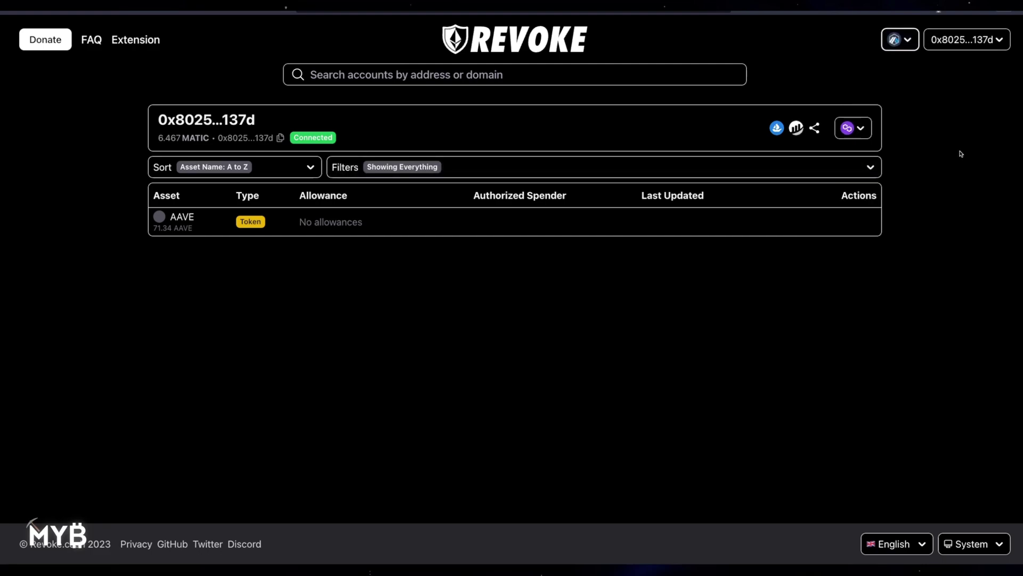
{"action": "left_click", "coordinate": [853, 128]}
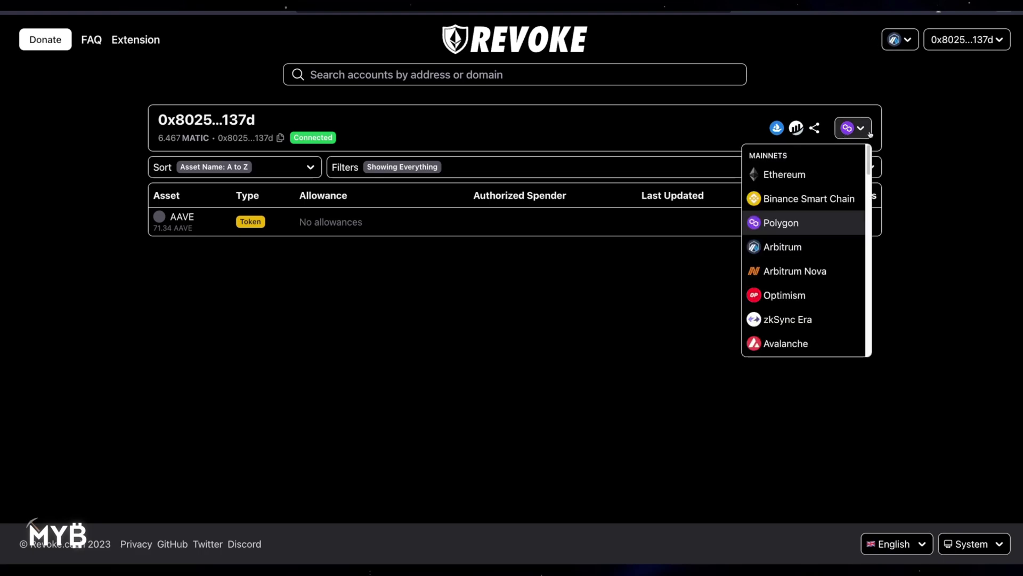
{"action": "left_click", "coordinate": [798, 247]}
Step: Check Arbitrum Nova, Optimism, zkSync Era and Avalanche, finding no allowances on each
{"action": "left_click", "coordinate": [853, 128]}
{"action": "left_click", "coordinate": [794, 270]}
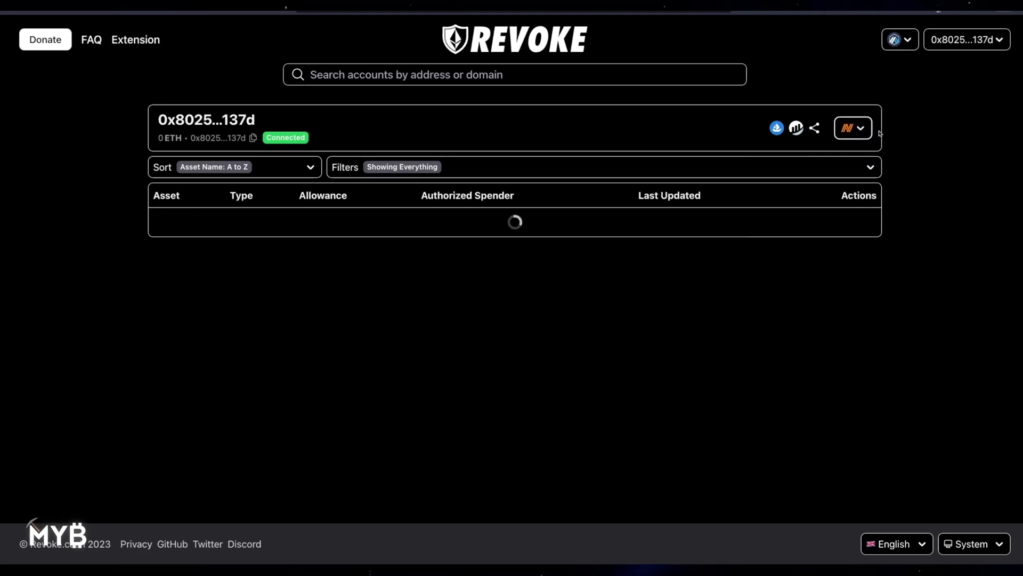
{"action": "left_click", "coordinate": [862, 131]}
{"action": "left_click", "coordinate": [802, 294]}
{"action": "left_click", "coordinate": [868, 133]}
{"action": "left_click", "coordinate": [778, 318]}
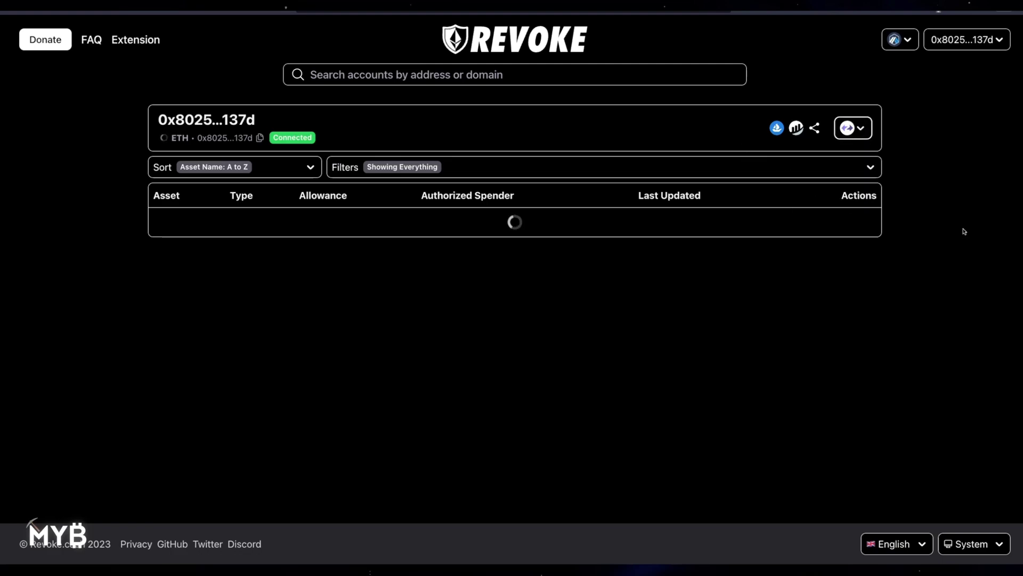
{"action": "left_click", "coordinate": [866, 132]}
{"action": "left_click", "coordinate": [814, 347]}
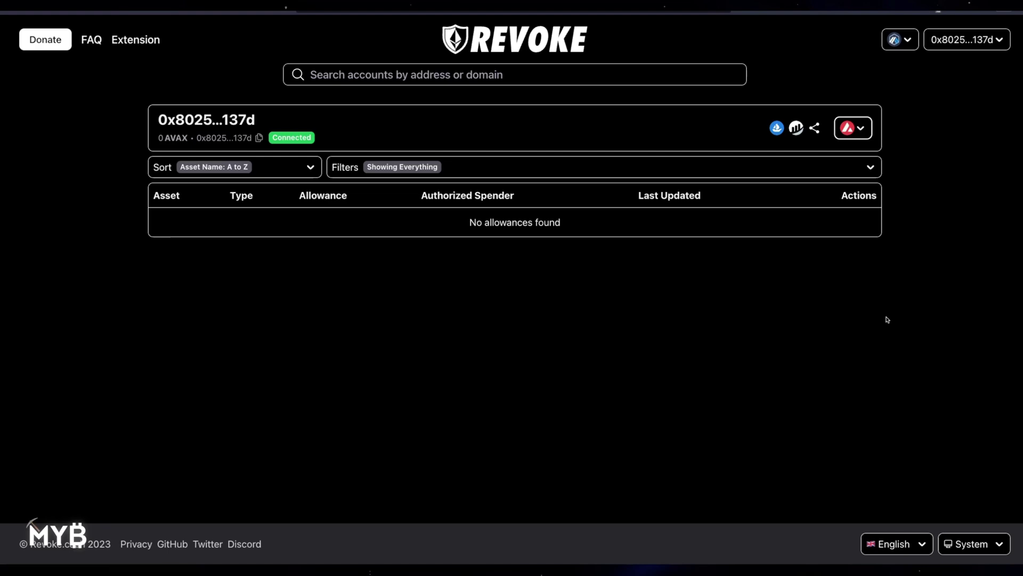
{"action": "left_click", "coordinate": [865, 133]}
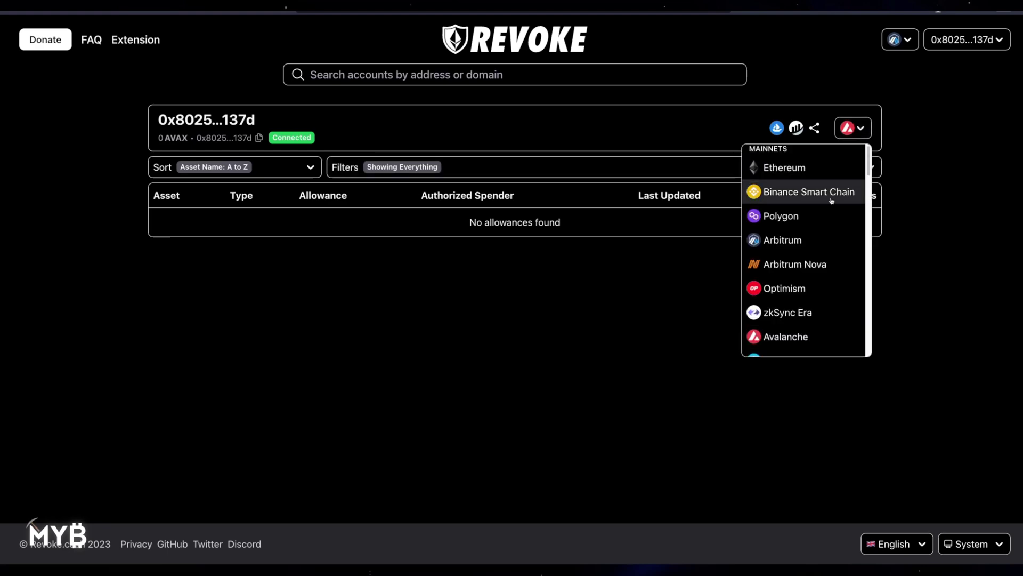